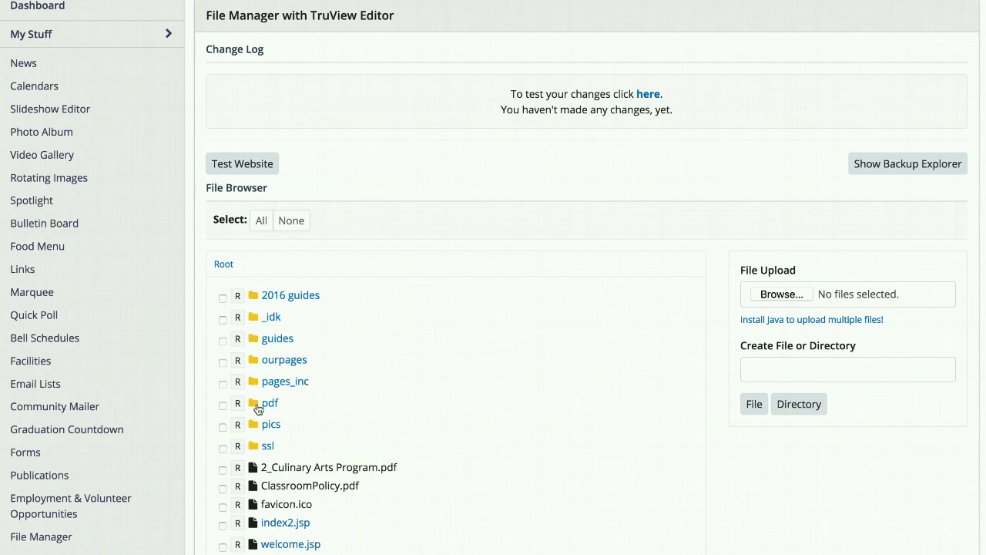
Step: Open the pdf folder in the file browser and start choosing a file to upload
click(268, 405)
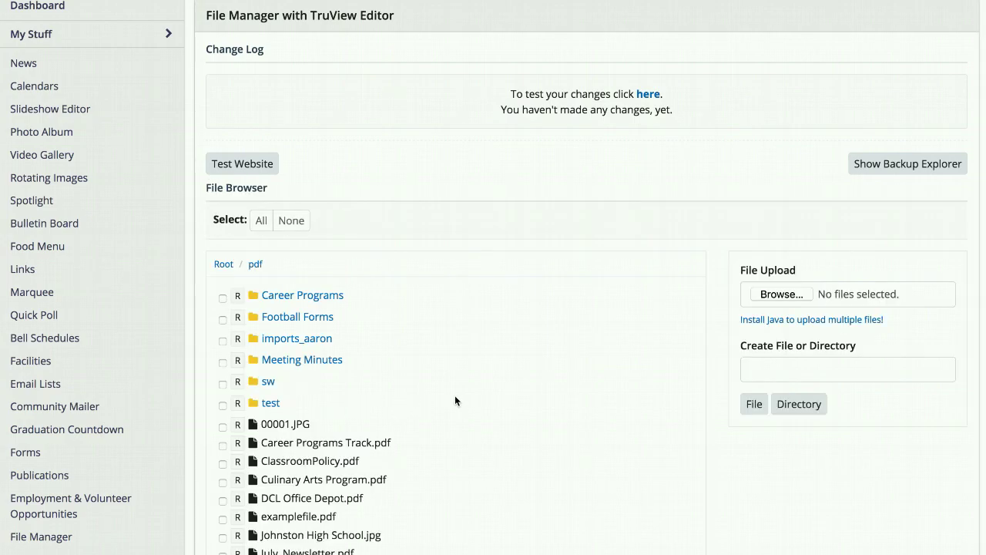
scroll(456, 395, down, 2)
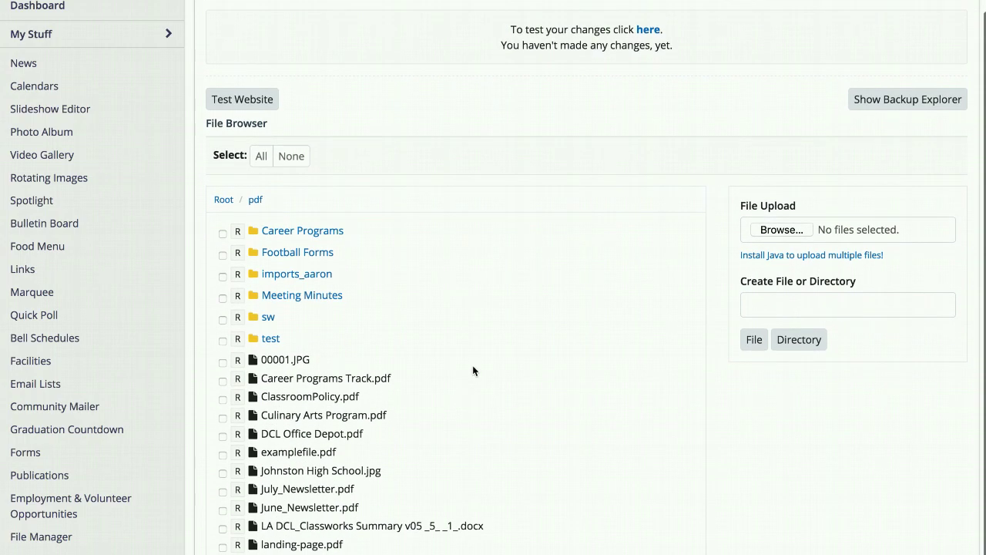
click(774, 231)
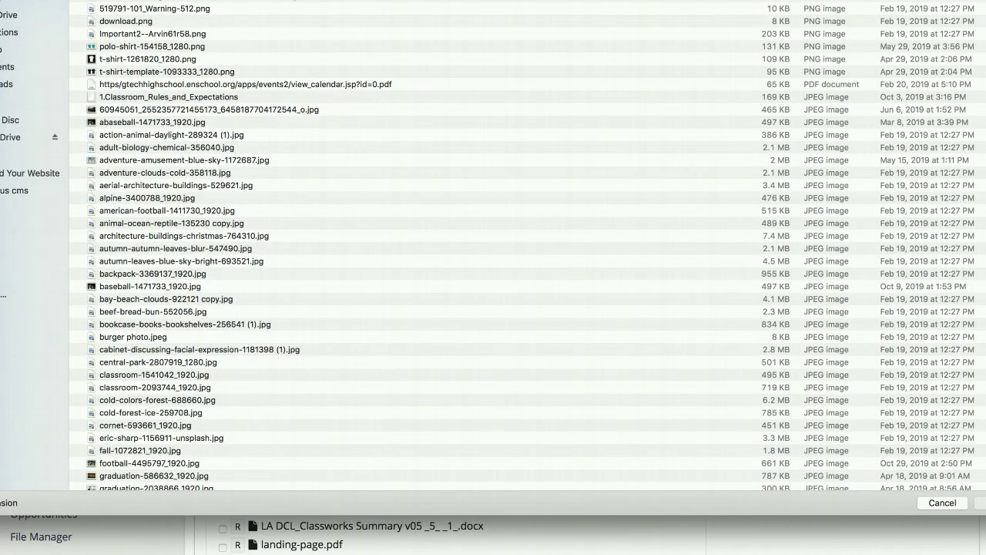
Step: Upload the PDF document 1.Classroom_Rules_and_Expectations from the Documents folder into the pdf folder
drag(62, 0, 164, 6)
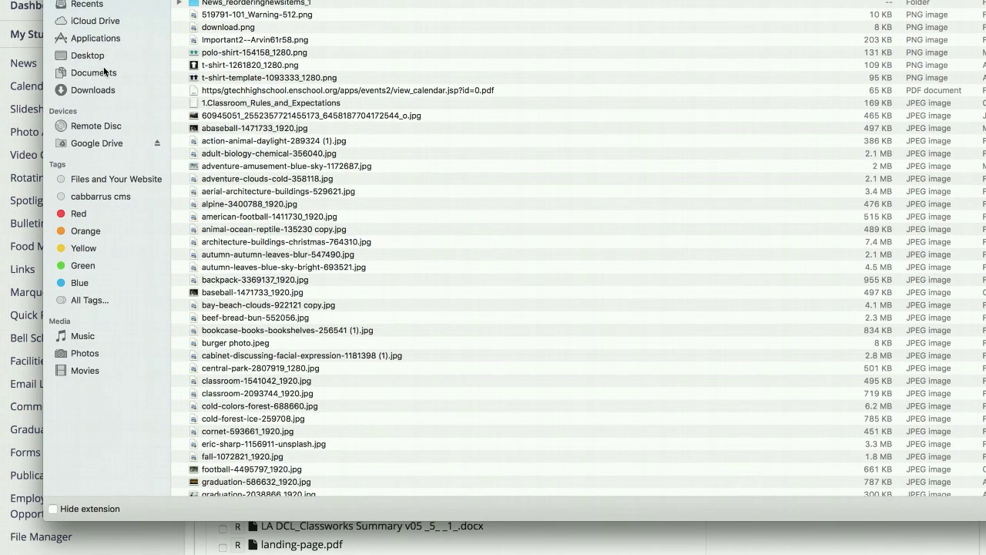
click(103, 71)
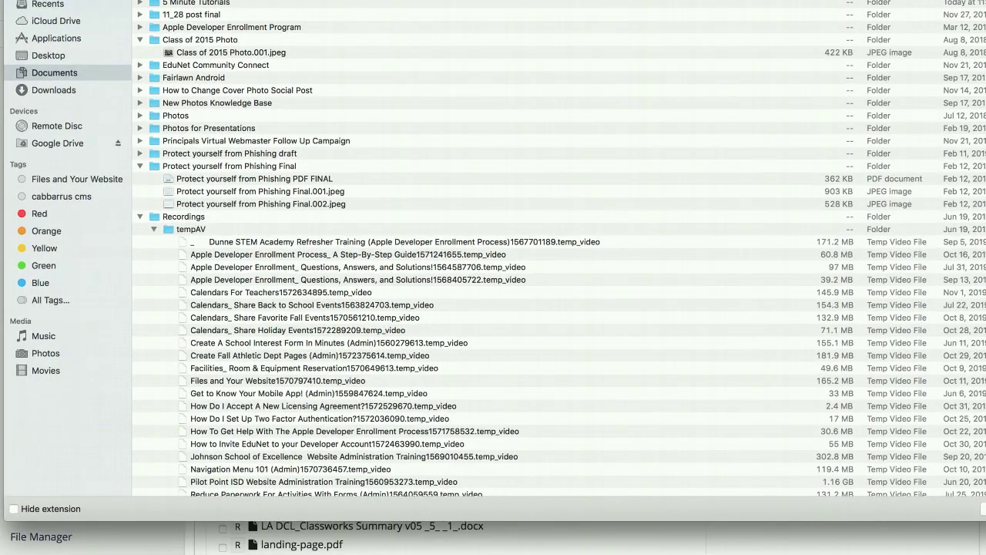
drag(123, 1, 123, 0)
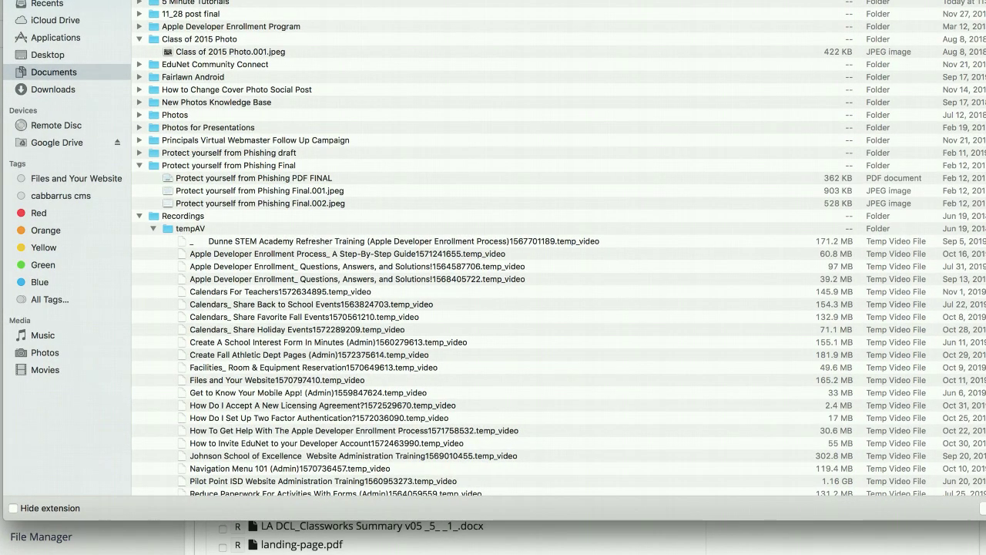
scroll(287, 175, down, 8)
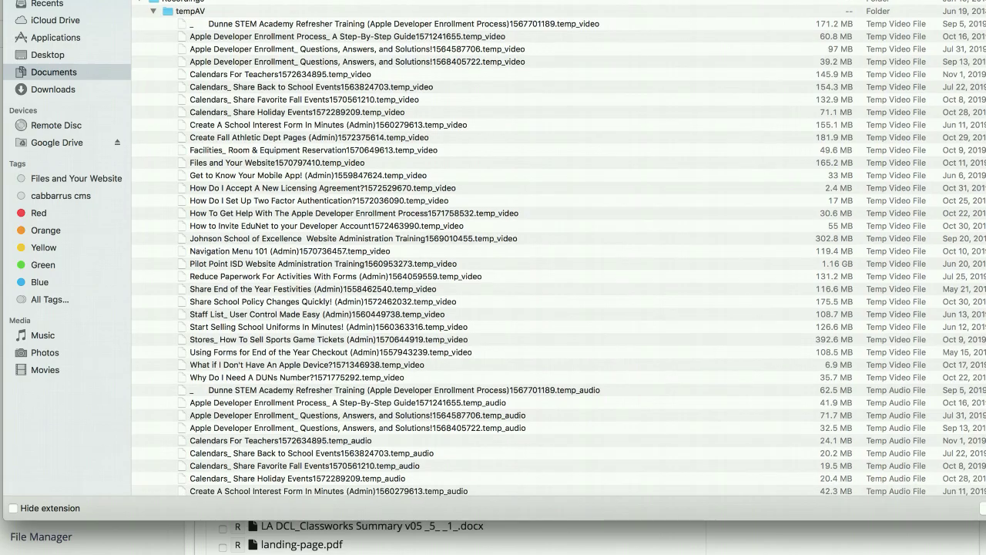
drag(298, 0, 364, 2)
drag(68, 7, 506, 39)
drag(715, 0, 332, 2)
scroll(363, 127, down, 15)
scroll(364, 127, down, 15)
scroll(391, 161, up, 3)
scroll(392, 160, up, 10)
scroll(392, 160, up, 12)
scroll(391, 160, up, 9)
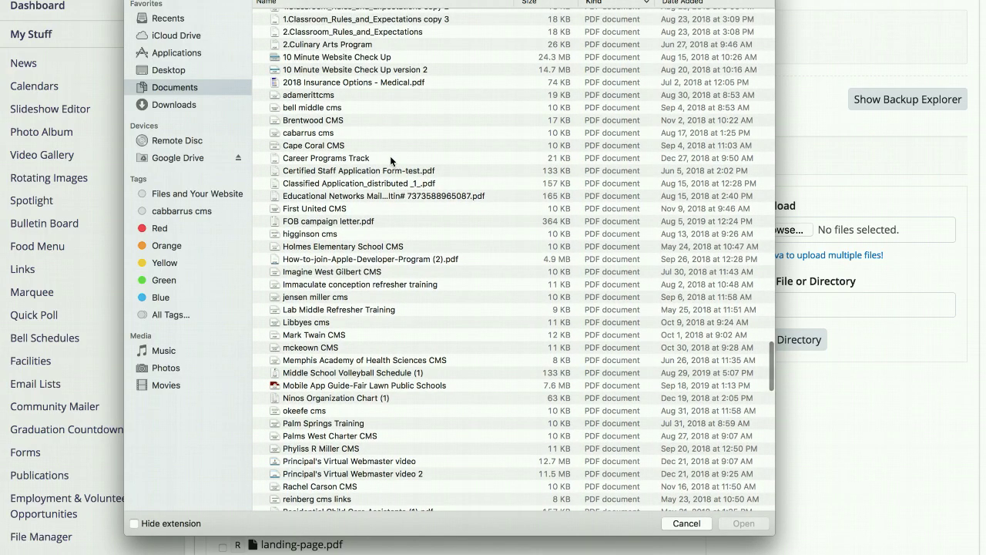
scroll(390, 160, up, 7)
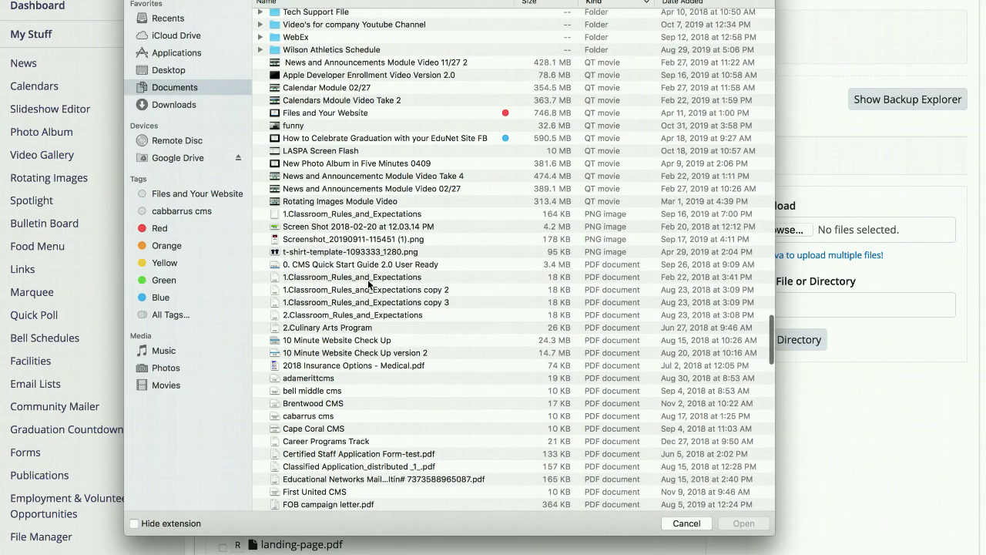
click(368, 281)
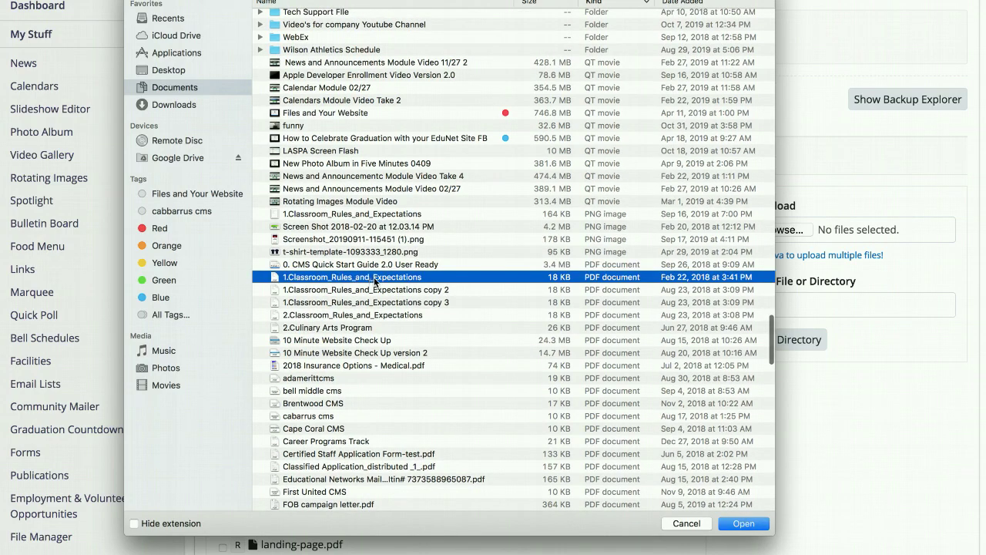
click(744, 524)
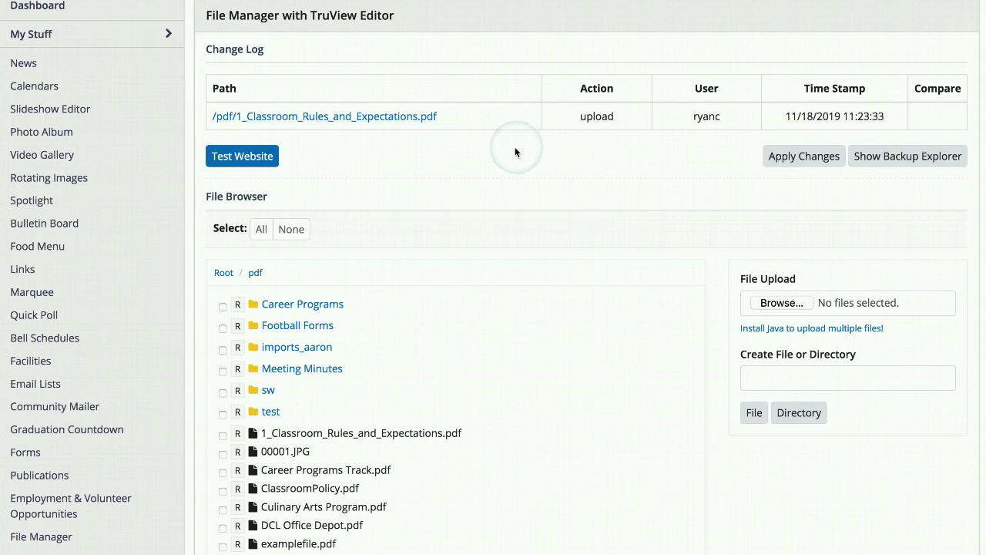
Step: Copy the uploaded PDF's path from the change log and apply the changes to the live site
drag(463, 117, 208, 121)
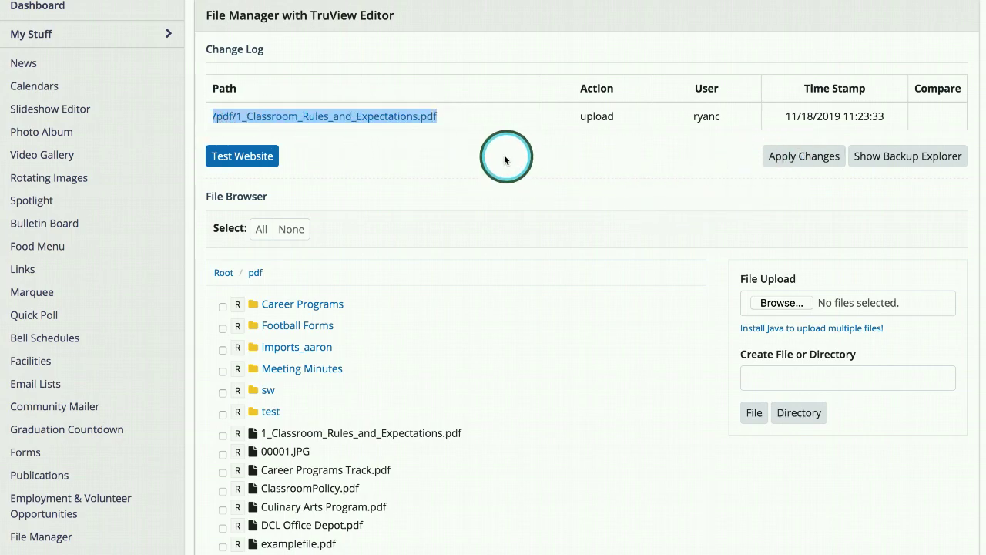
right_click(402, 122)
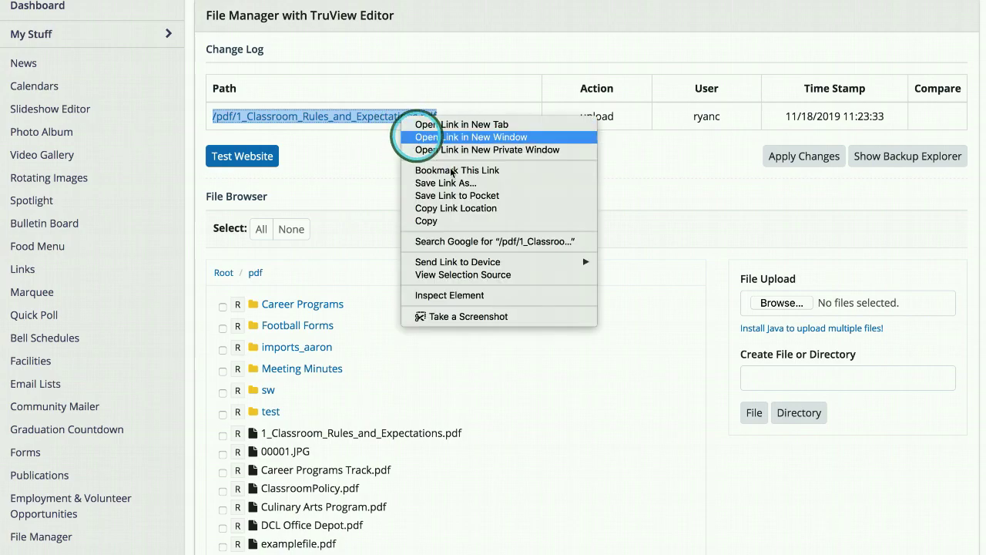
click(452, 221)
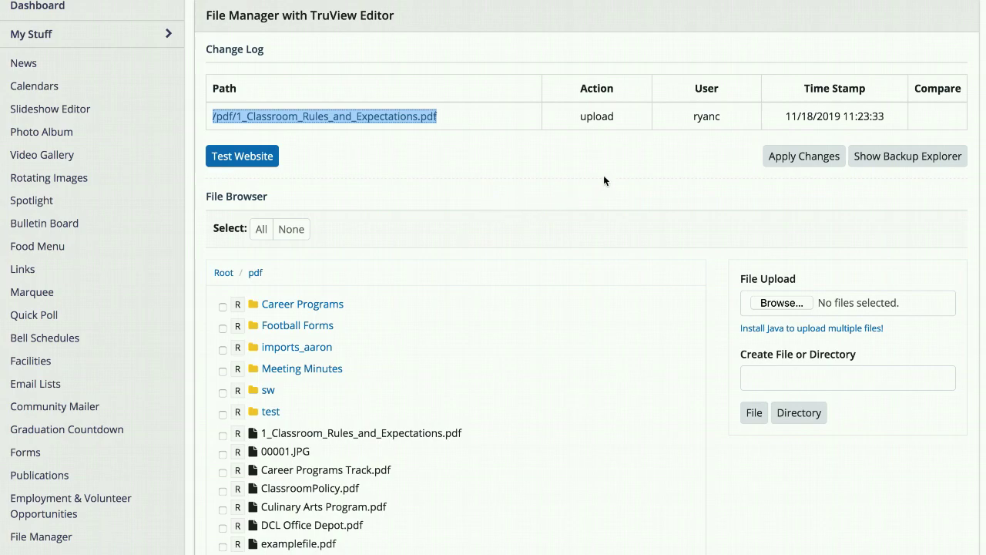
click(800, 158)
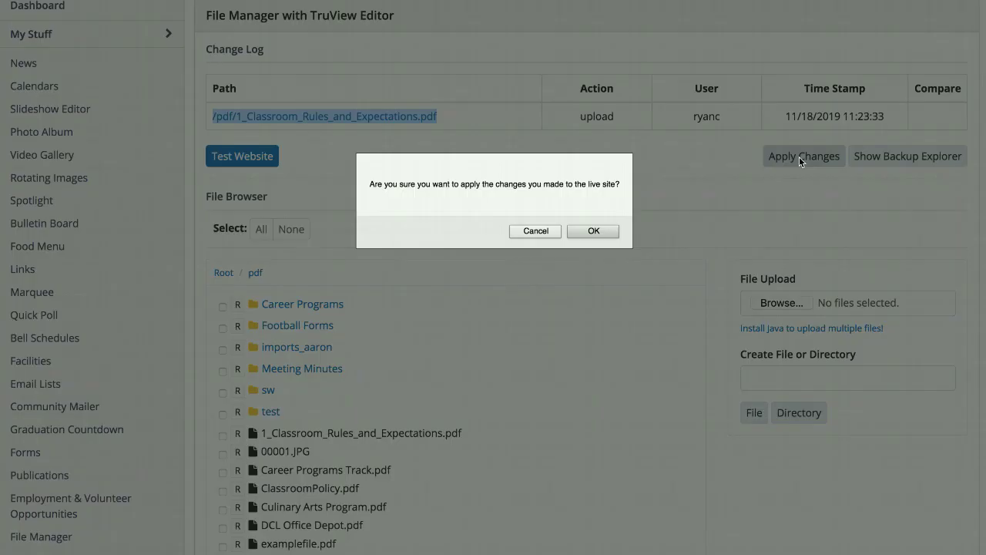
click(594, 231)
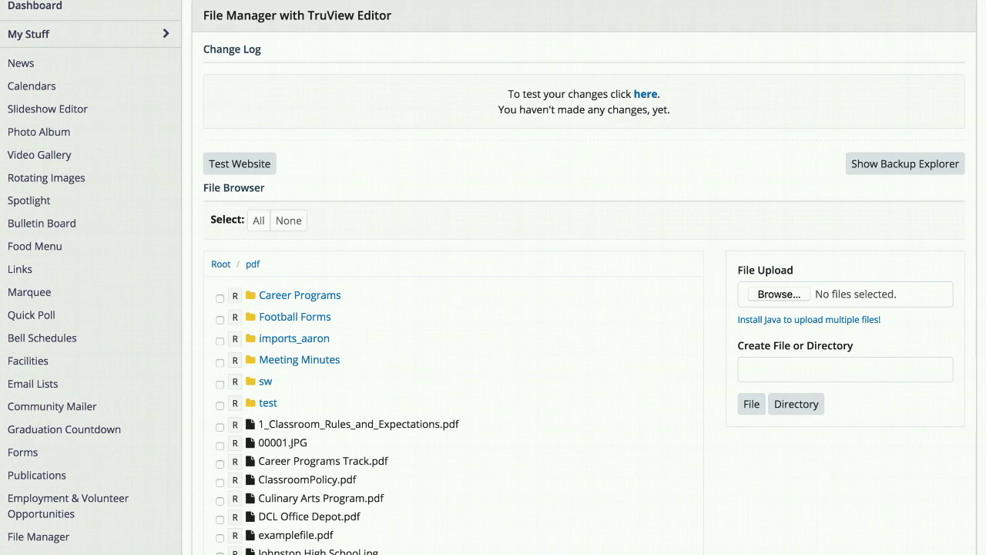
Step: Open the Home page of the Career Programs extra section for editing
scroll(62, 222, down, 4)
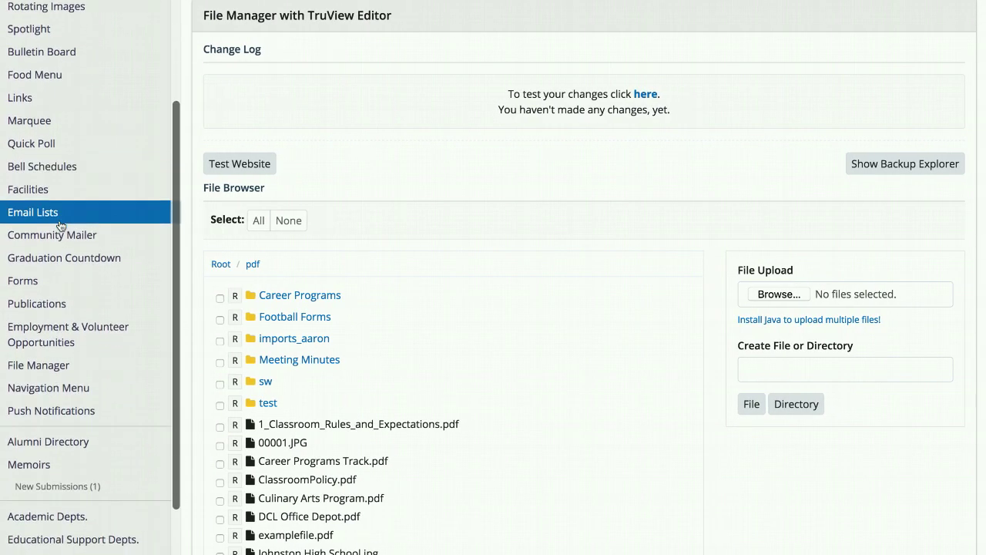
scroll(61, 222, down, 2)
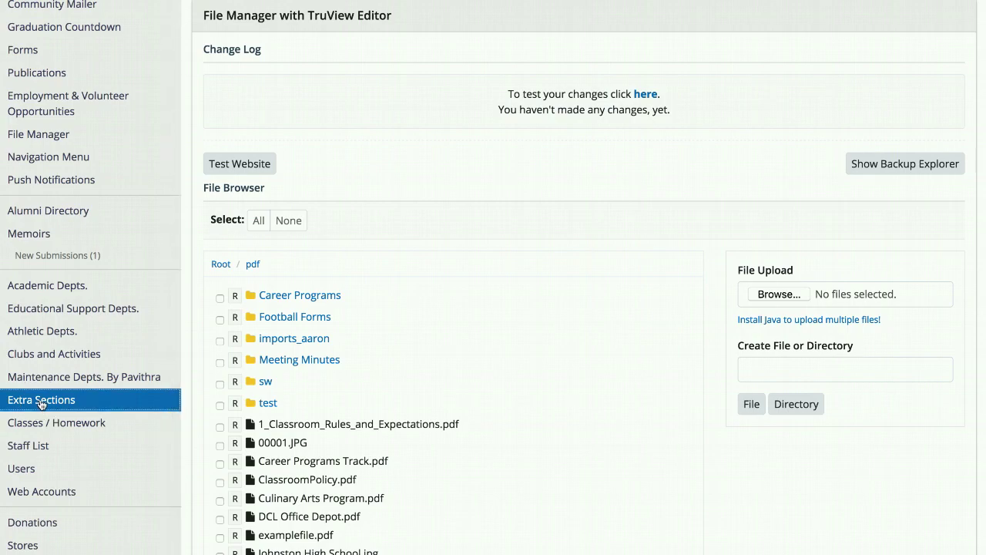
click(40, 402)
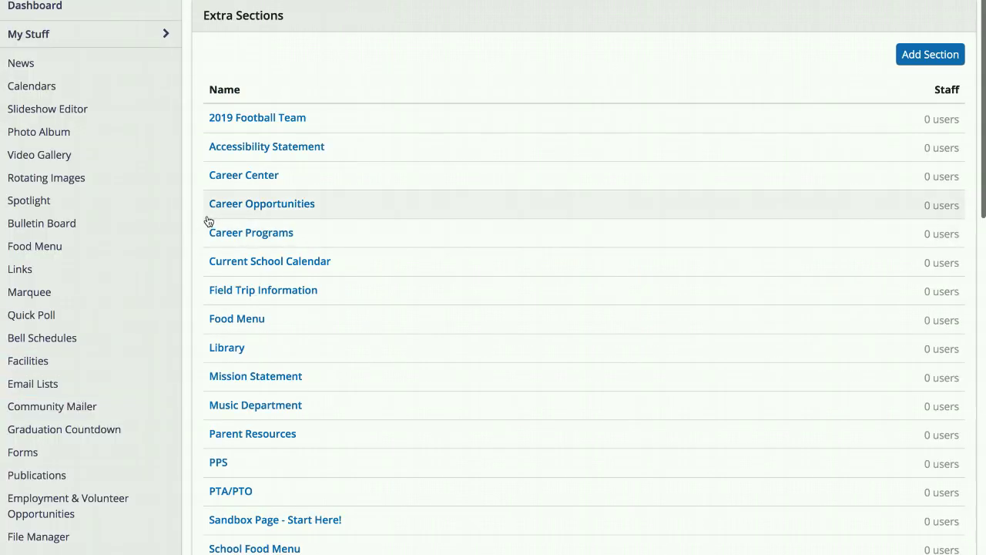
click(225, 233)
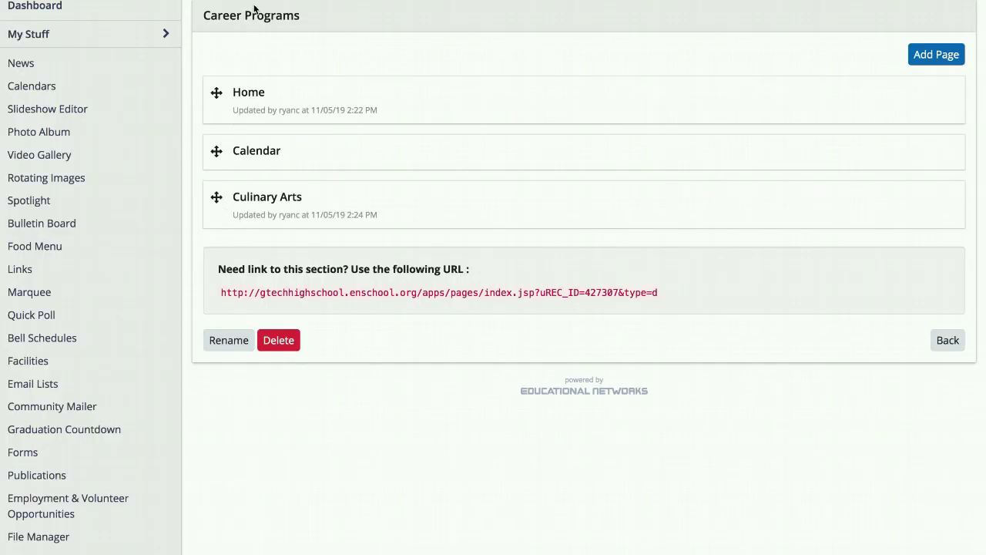
click(251, 94)
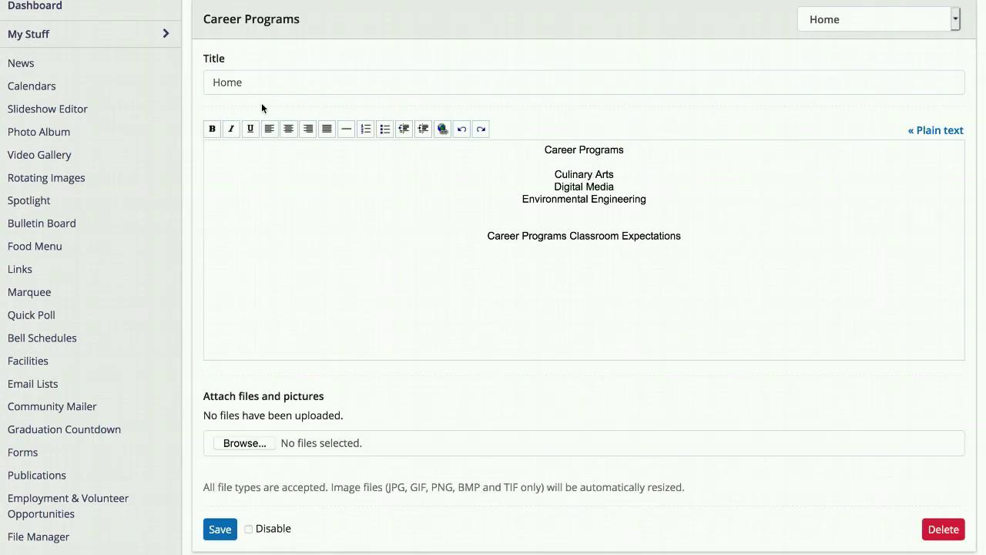
Step: Start a link on the text "Career Programs Classroom Expectations" and paste the copied PDF path as its URL
drag(683, 236, 485, 236)
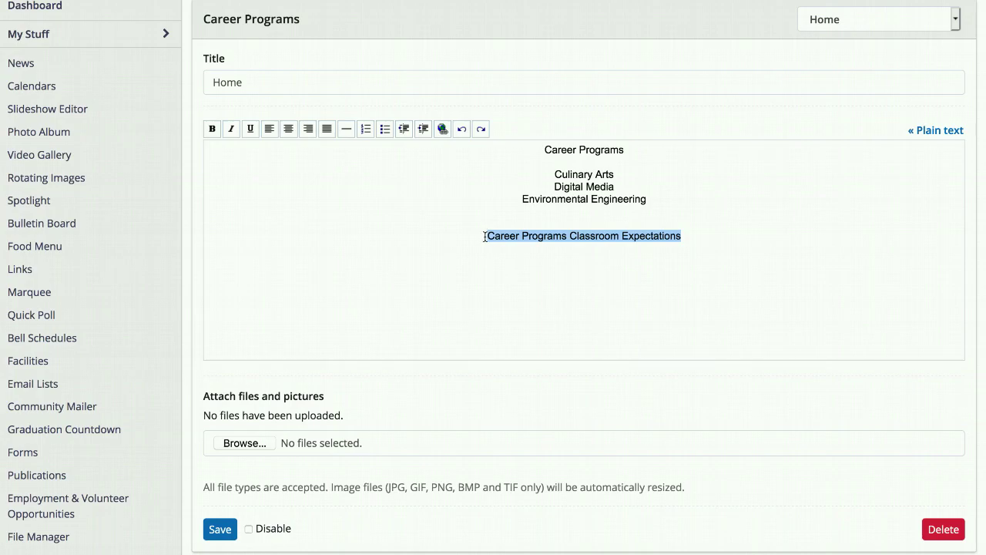
click(444, 129)
key(BackSpace)
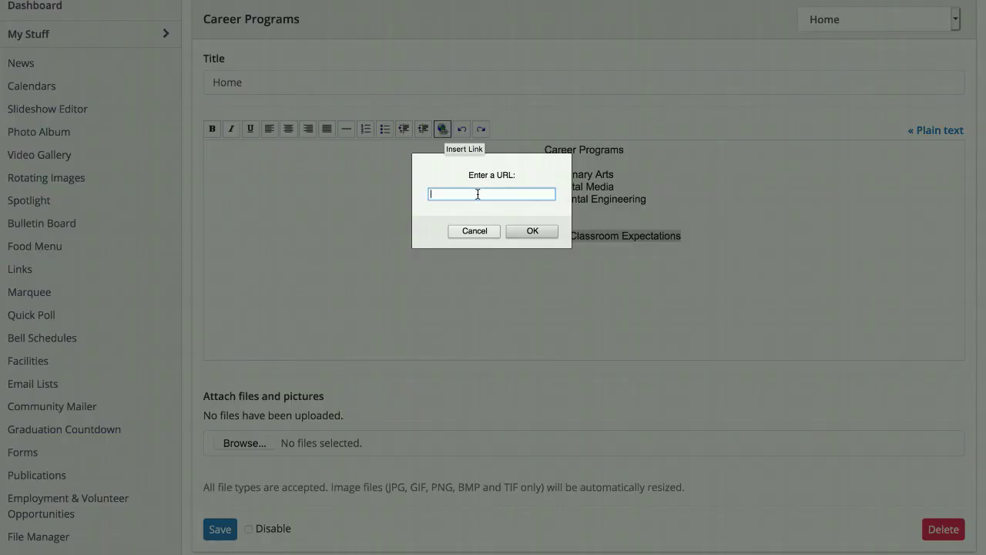
right_click(470, 194)
click(511, 243)
key(Left)
key(Left)
key(Left)
key(Left)
key(Left)
key(Left)
key(Left)
key(Left)
key(Left)
key(Left)
key(Left)
key(Left)
key(Left)
key(Left)
key(Left)
key(Left)
key(Left)
key(Left)
key(Left)
key(Left)
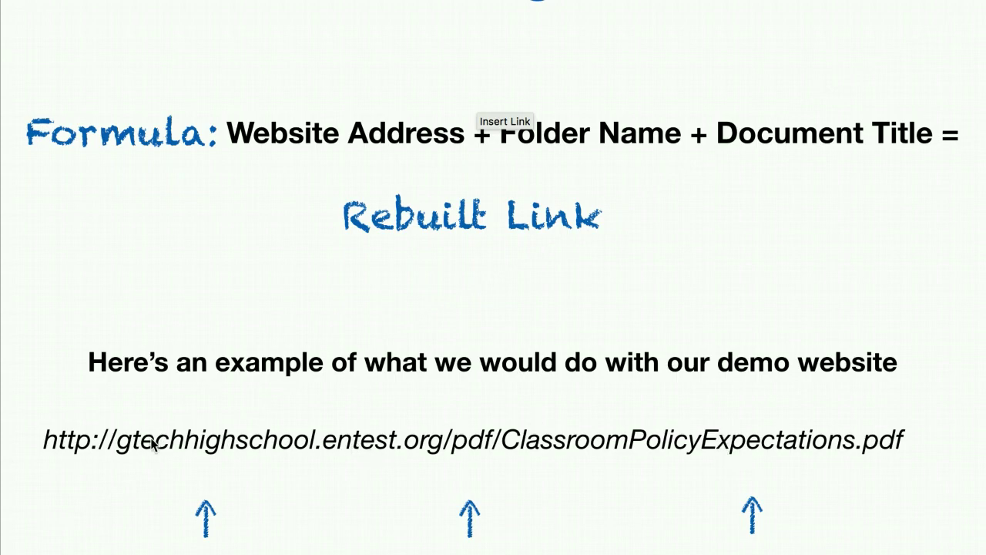
drag(526, 107, 352, 129)
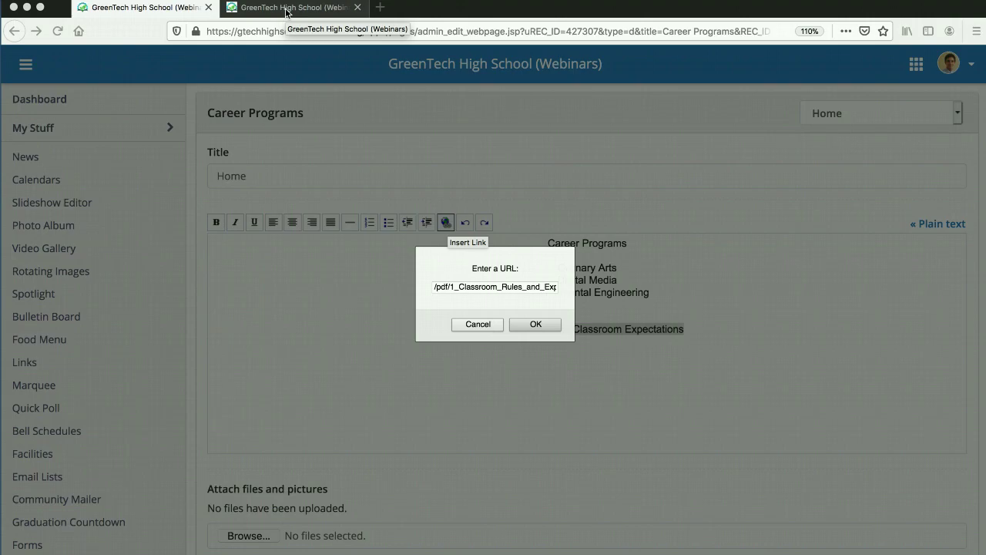
click(286, 9)
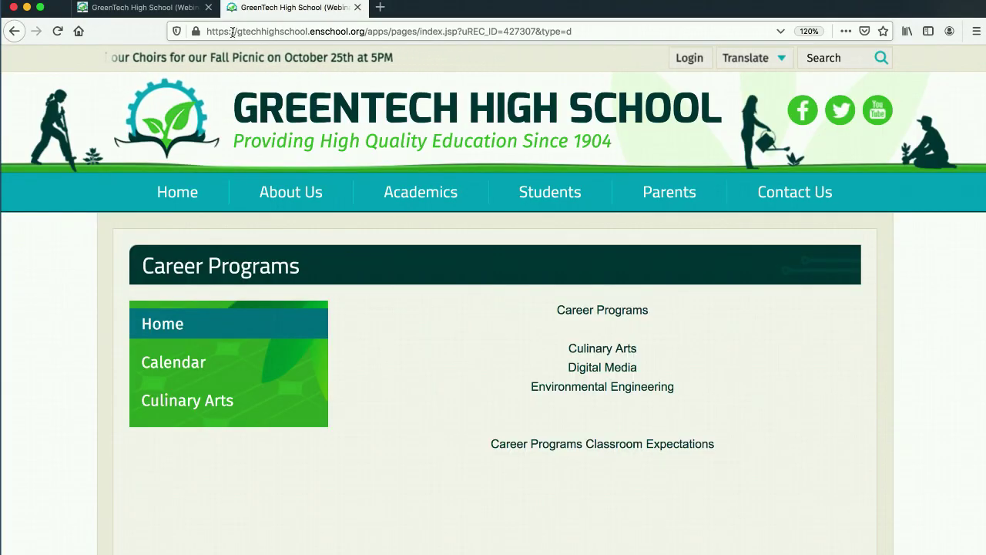
drag(204, 32, 365, 32)
right_click(337, 27)
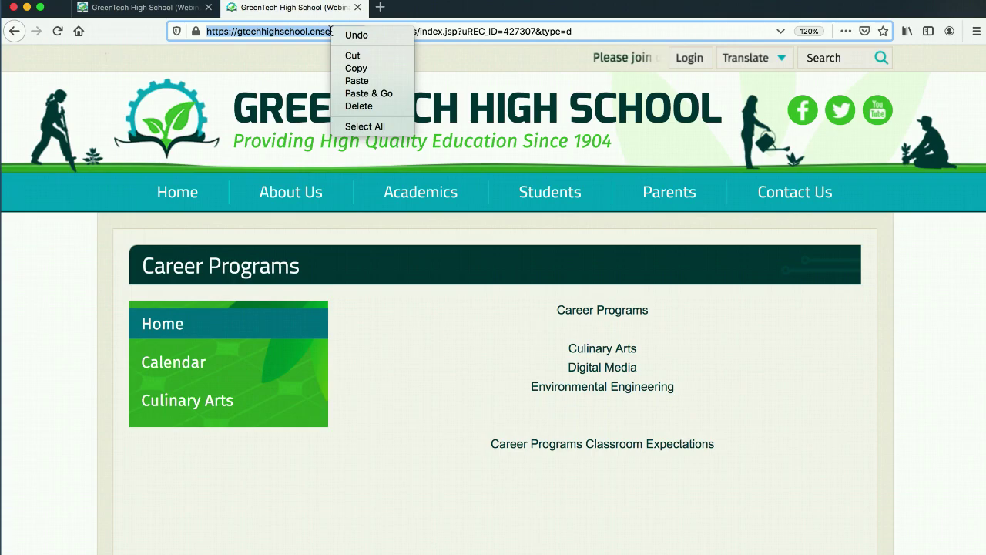
click(356, 69)
Step: Paste the copied website address in front of the /pdf/ path in the link's URL
click(176, 9)
click(442, 285)
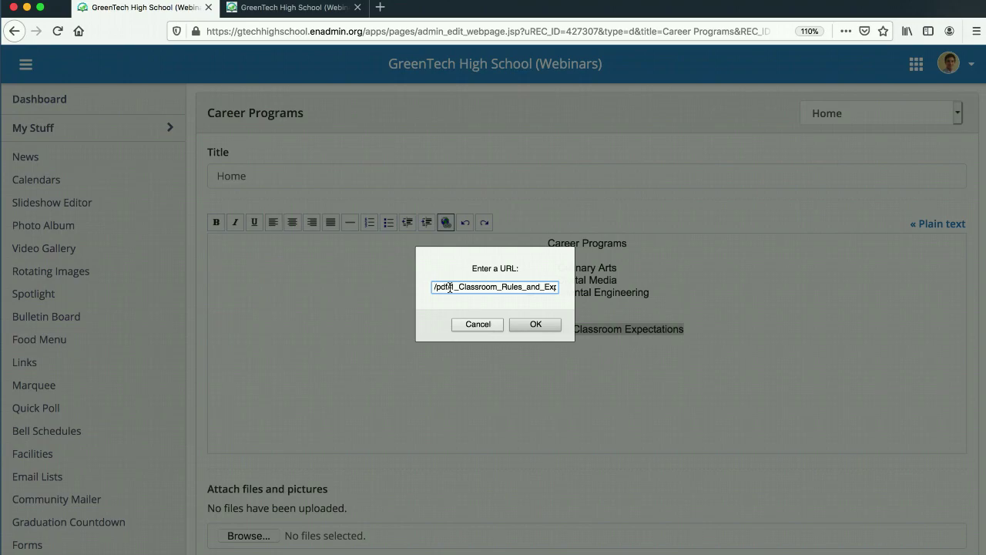
key(super+v)
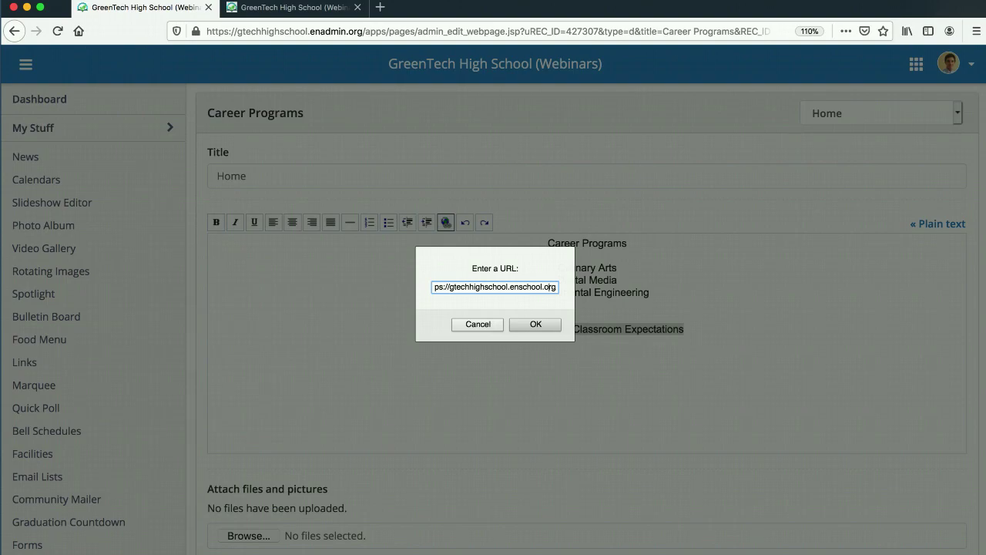
click(435, 287)
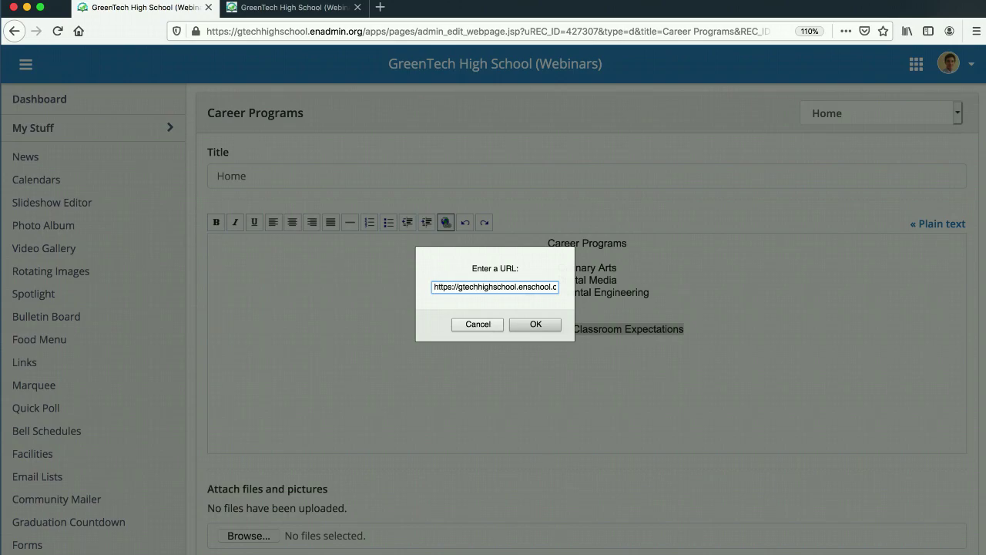
text(rg/pdf/1_Cl)
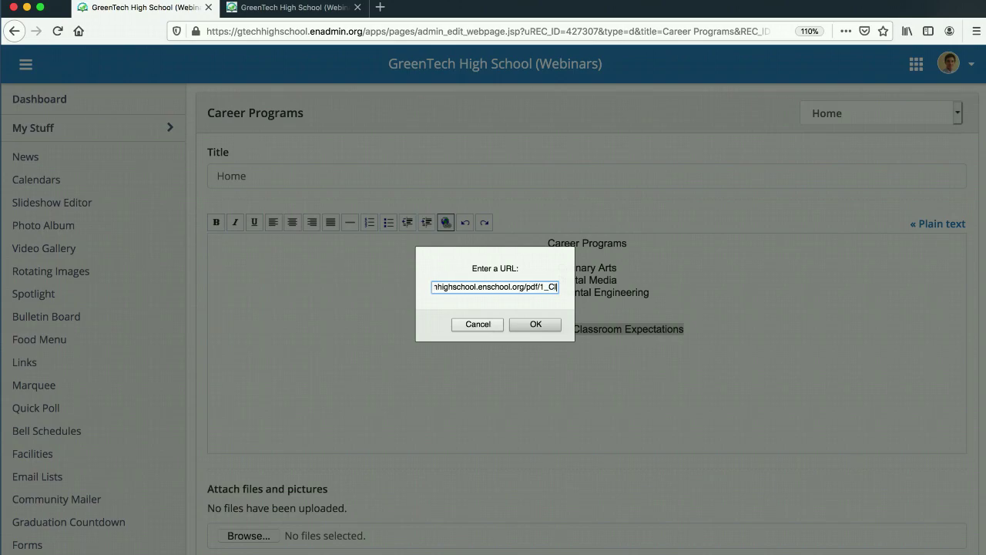
text(assroom_Rules_and_Expectations.pdf)
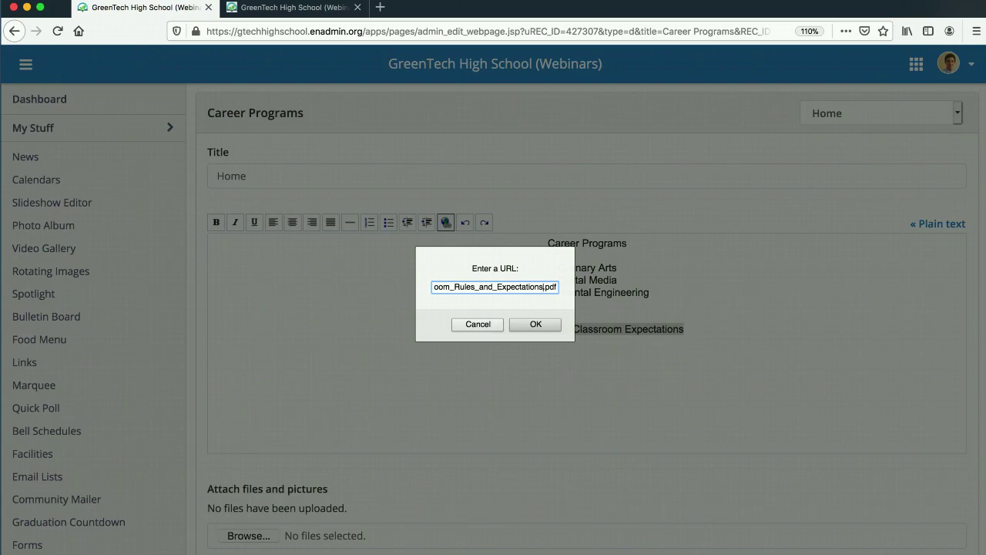
key(Left)
key(Left)
key(Left)
key(Left)
key(Left)
key(Left)
key(Left)
key(Left)
key(Left)
key(Left)
key(Left)
key(Left)
key(Left)
key(Left)
key(Left)
key(Left)
key(Left)
key(Left)
key(Left)
key(Left)
key(Left)
key(Left)
key(Left)
key(Left)
key(Left)
key(Left)
key(Left)
key(Left)
key(Left)
key(Left)
key(Left)
key(Left)
key(Left)
key(Left)
key(Left)
key(Left)
key(Left)
key(Left)
key(Left)
key(Left)
key(Left)
key(Left)
key(Left)
key(Left)
key(Left)
key(Left)
key(Left)
key(Left)
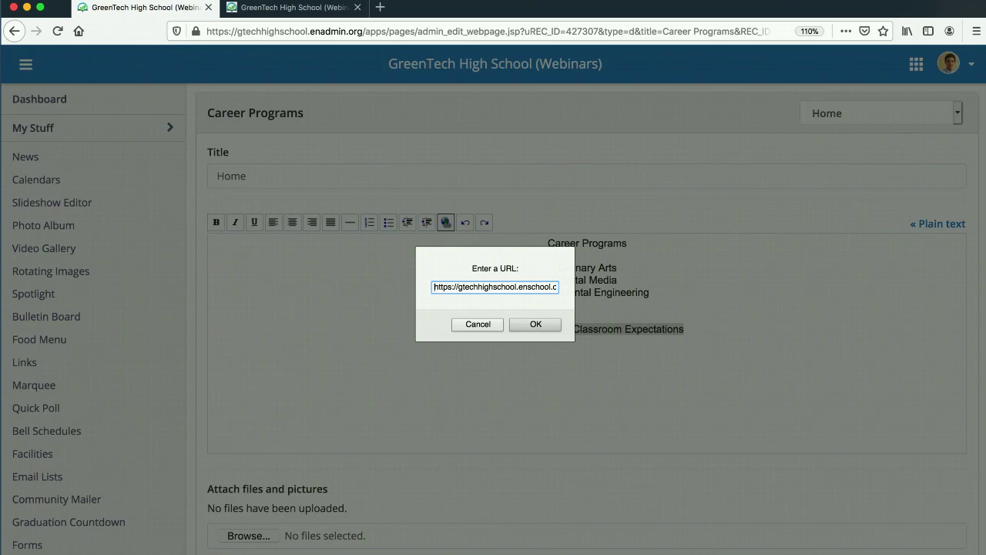
click(539, 324)
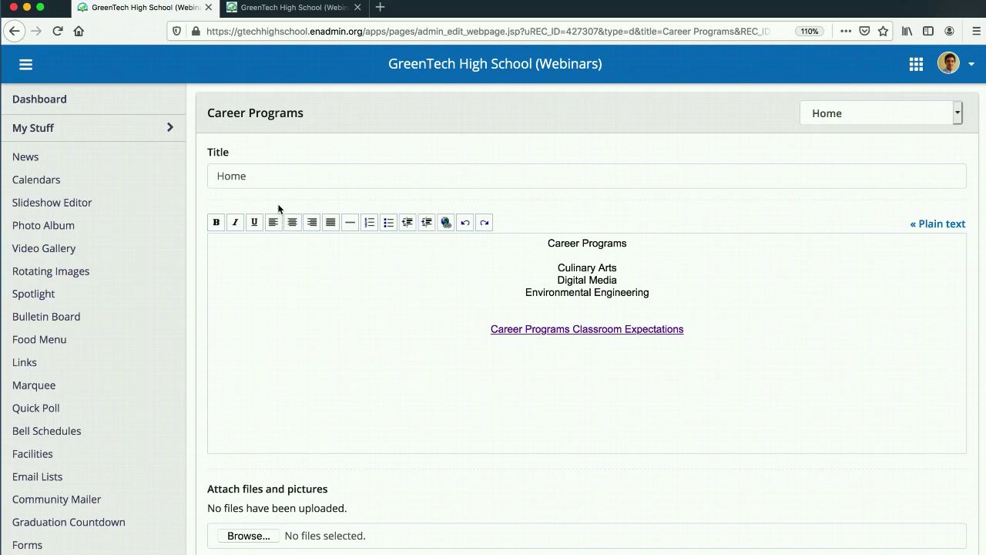
Step: Reload the public Career Programs page and test the "Career Programs Classroom Expectations" link
click(290, 11)
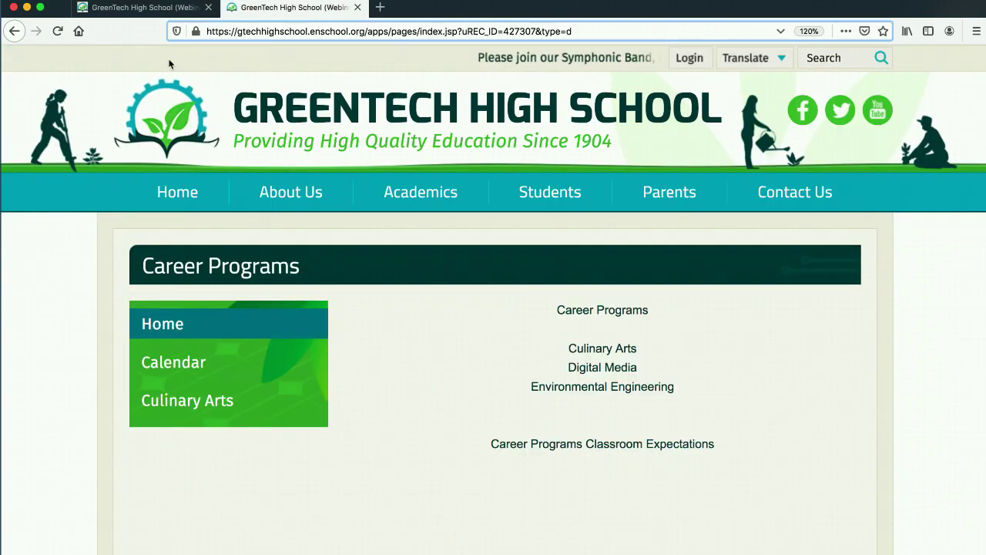
click(57, 30)
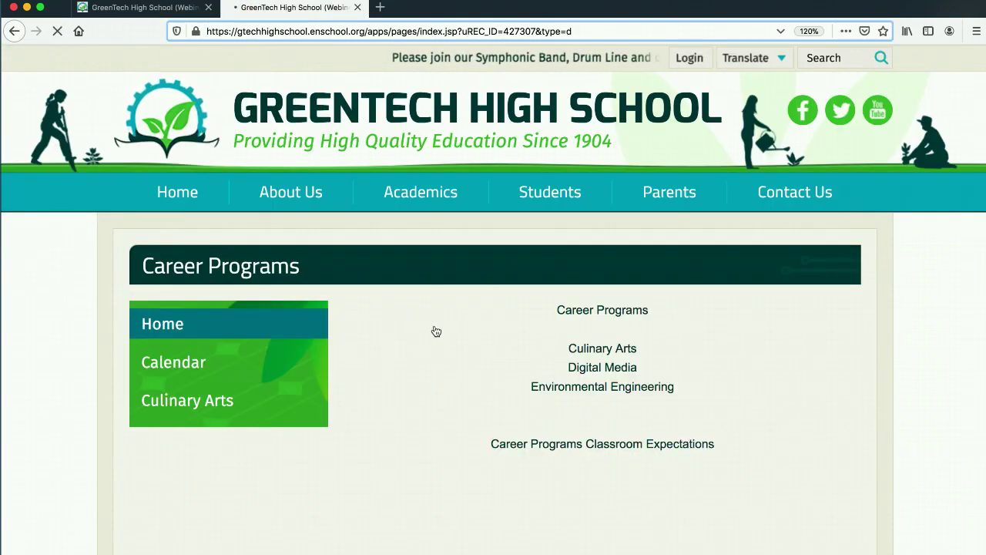
click(565, 445)
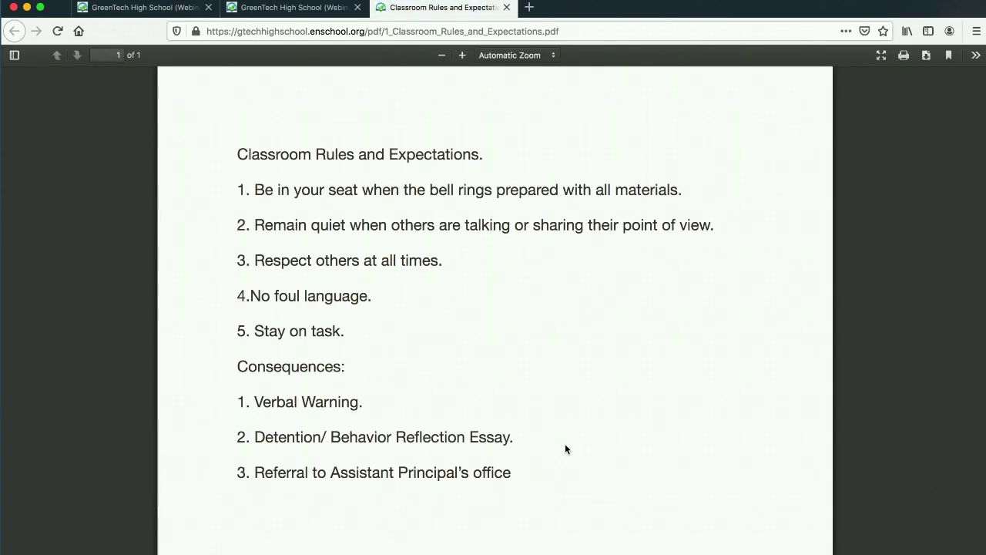